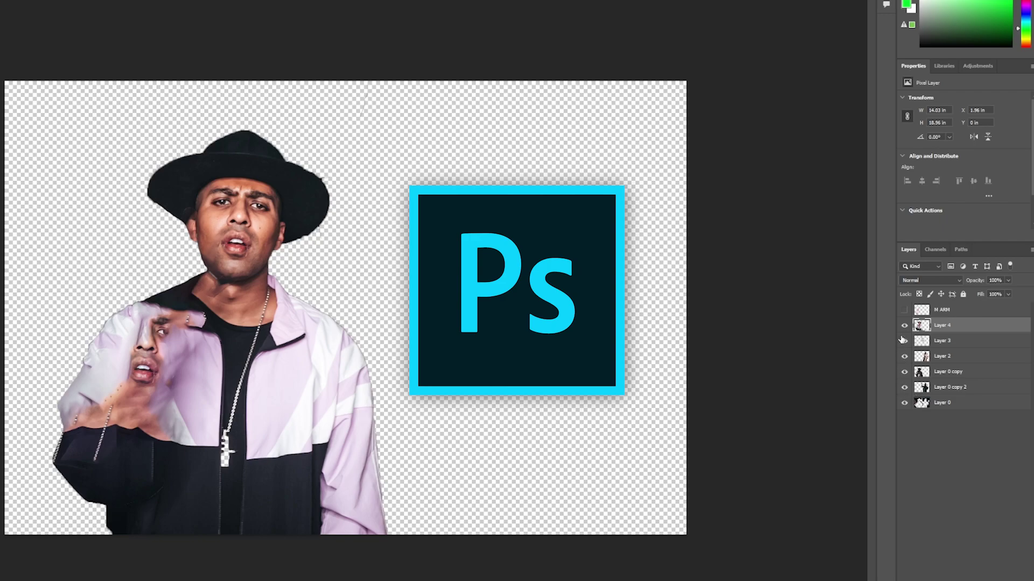
Check the M ARM layer's visibility and rotate it about 14.4° clockwise
click(905, 310)
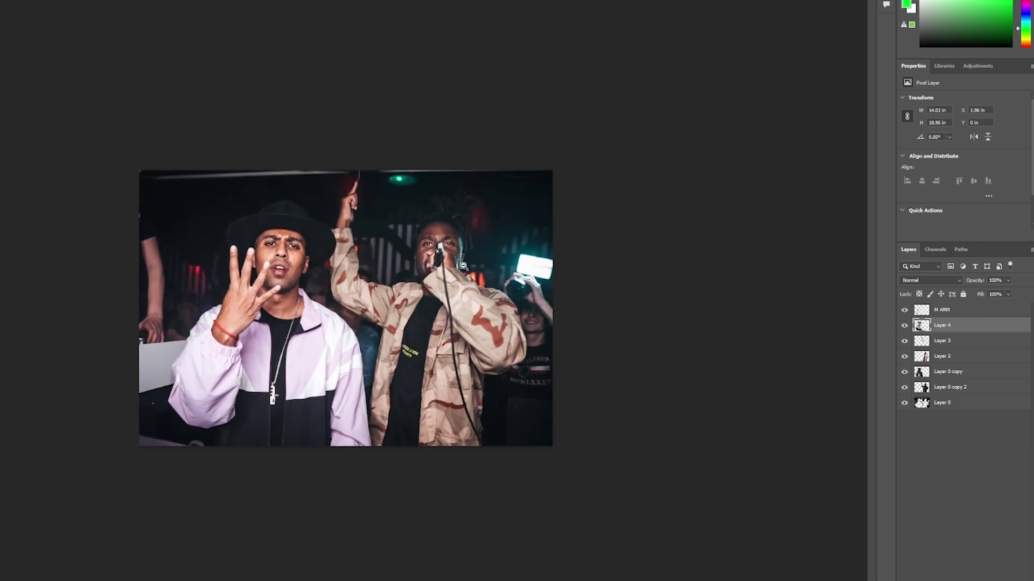
click(905, 311)
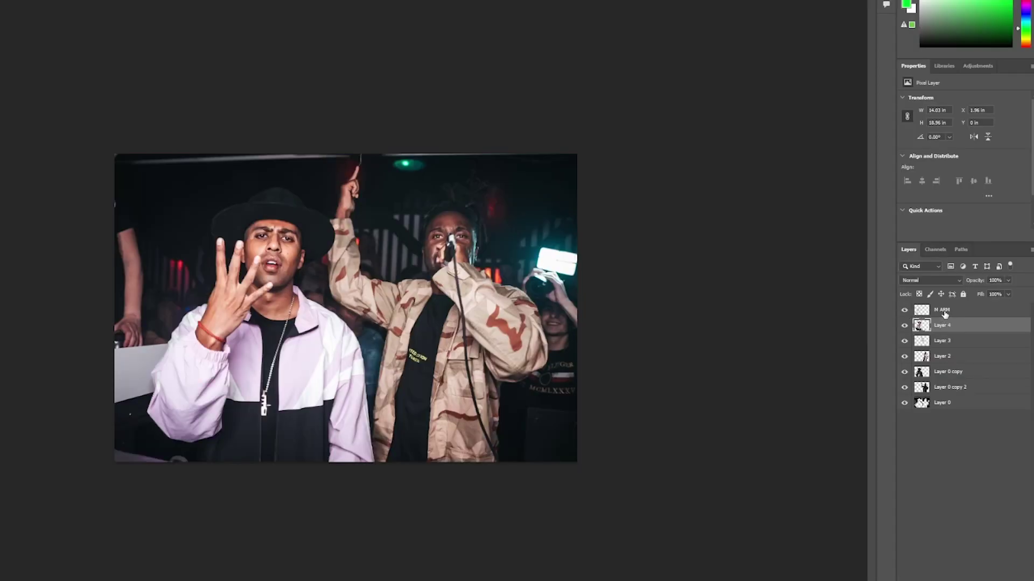
drag(319, 299, 335, 326)
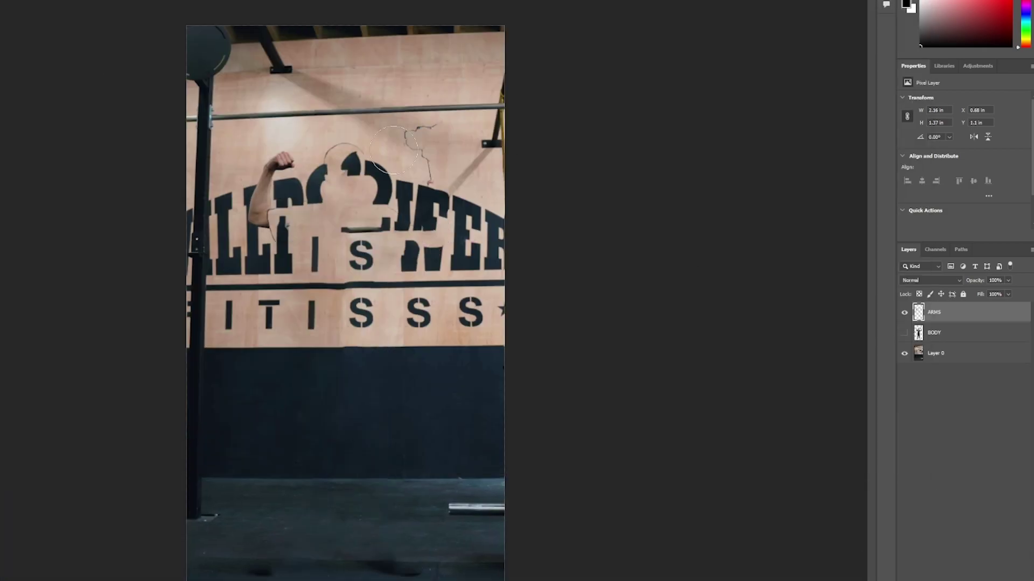
Show BODY, hide ARMS, and expand the person selection by 5 pixels
click(904, 332)
click(904, 313)
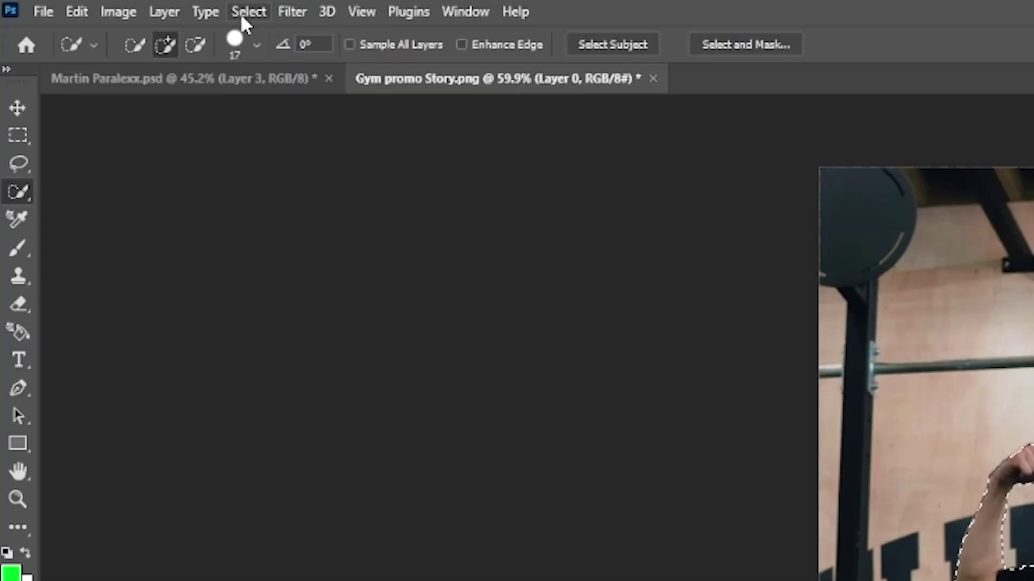
click(248, 13)
mouse_move(355, 344)
click(513, 372)
text(5)
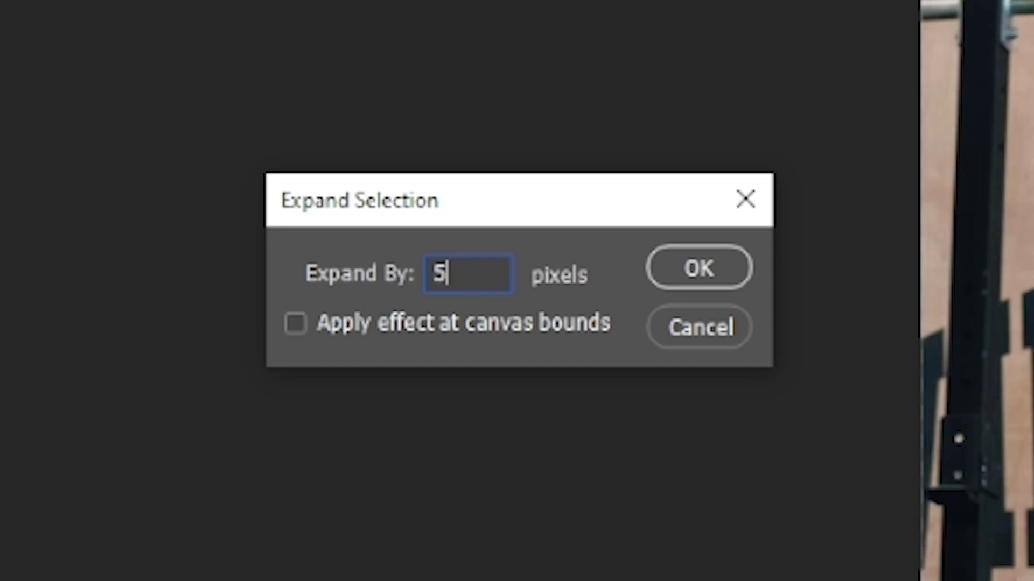
key(Return)
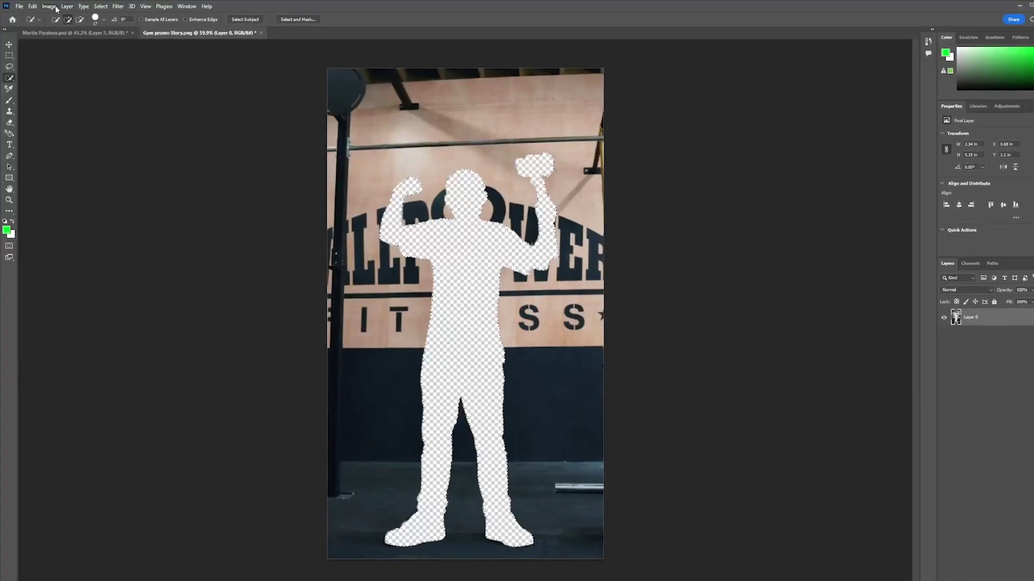
Content-Aware fill the figure selection on the gym background, then undo a trial delete
click(32, 6)
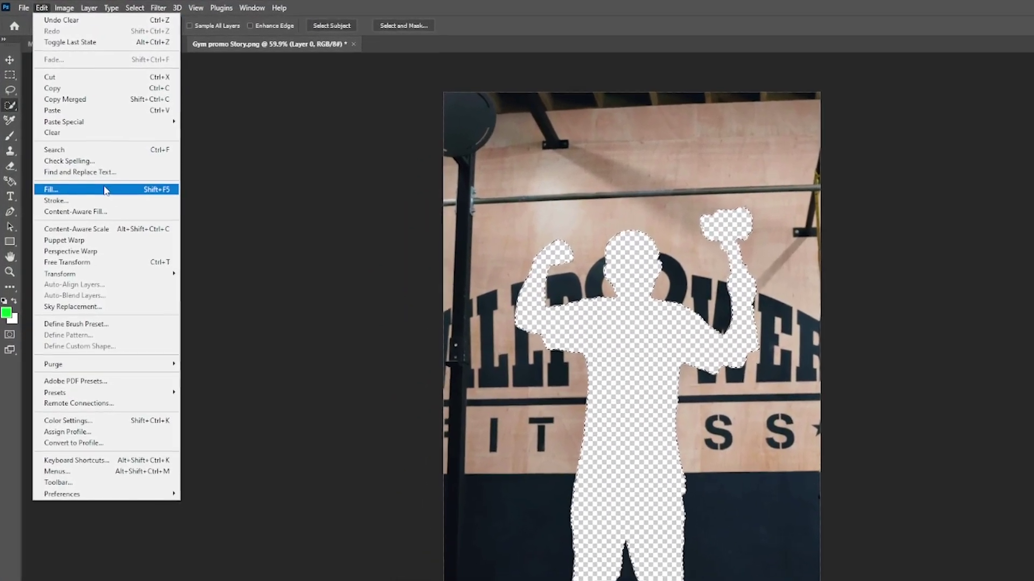
click(104, 189)
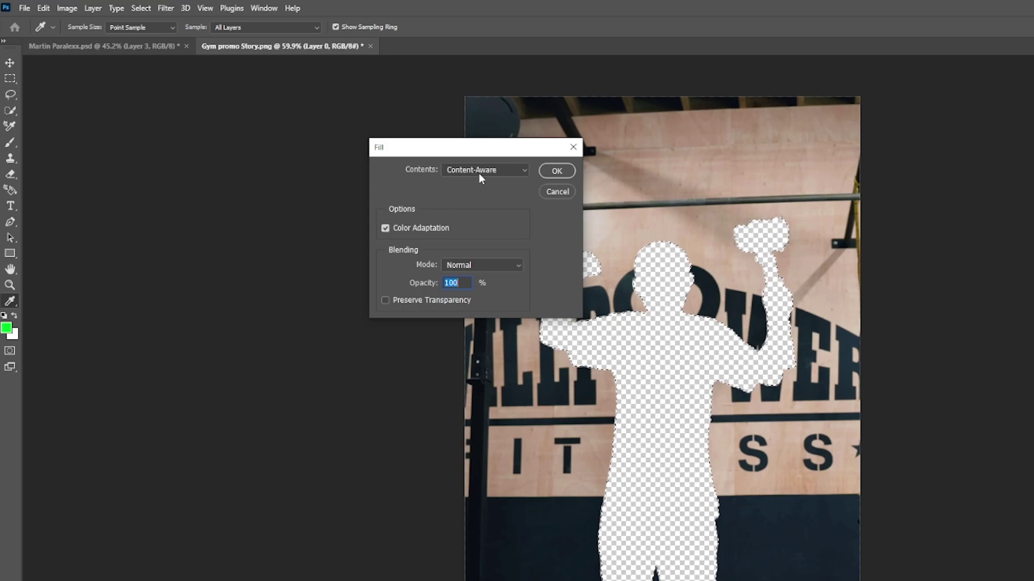
click(556, 171)
key(w)
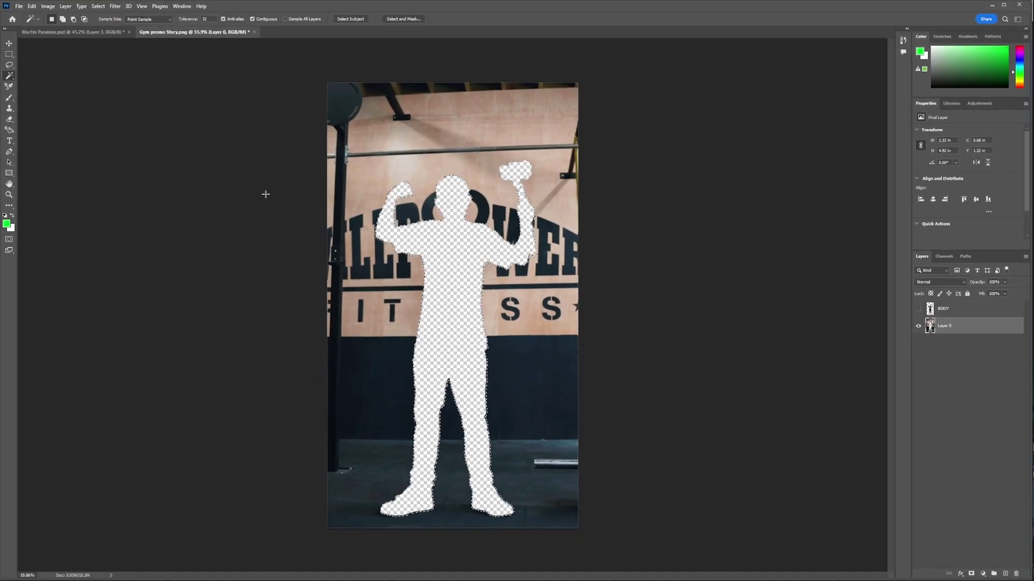
key(shift+w)
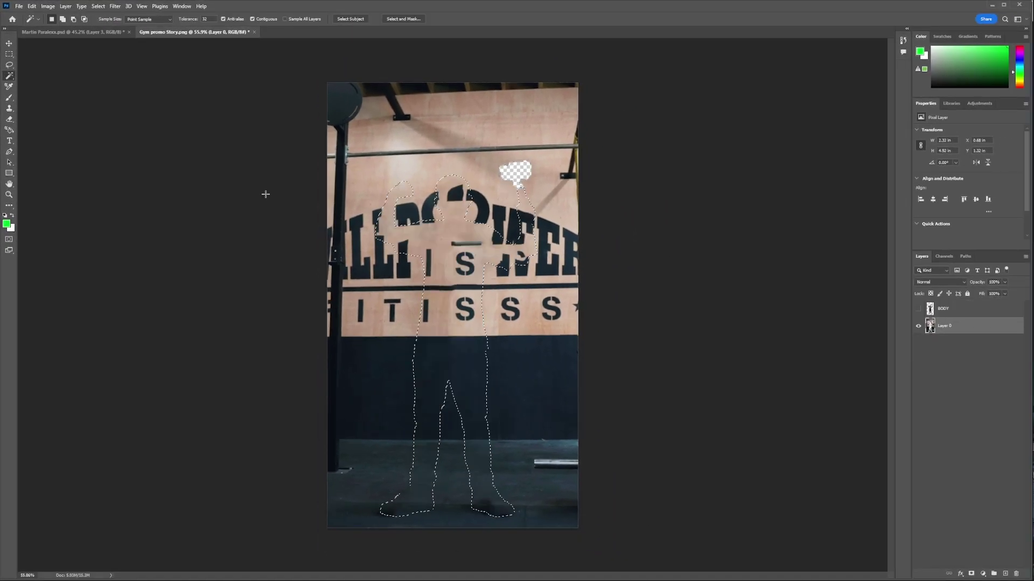
key(Delete)
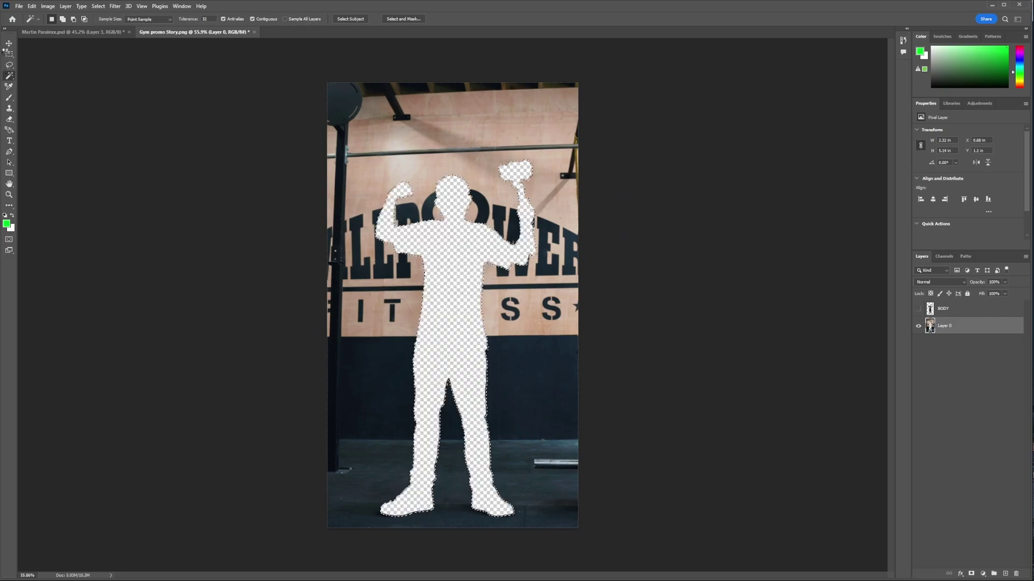
key(ctrl+z)
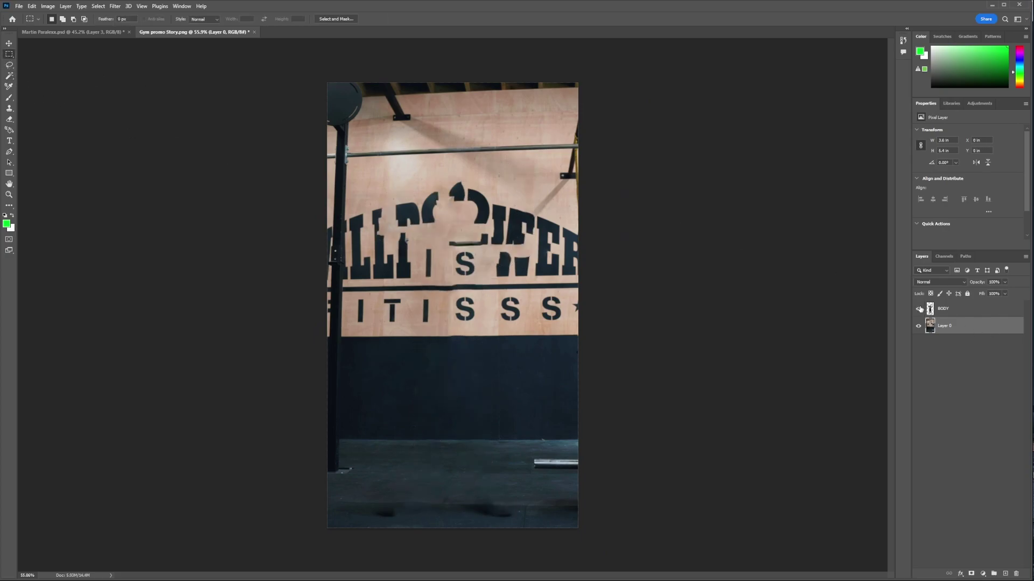
Toggle the BODY layer on and off to compare it with the filled background
click(919, 309)
click(954, 315)
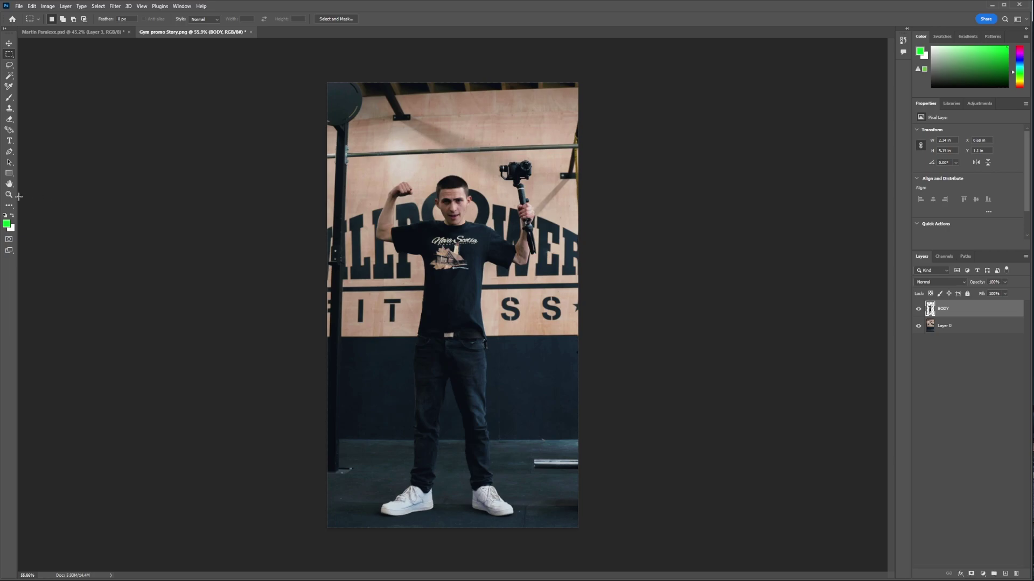
click(919, 310)
click(919, 310)
click(920, 310)
click(920, 310)
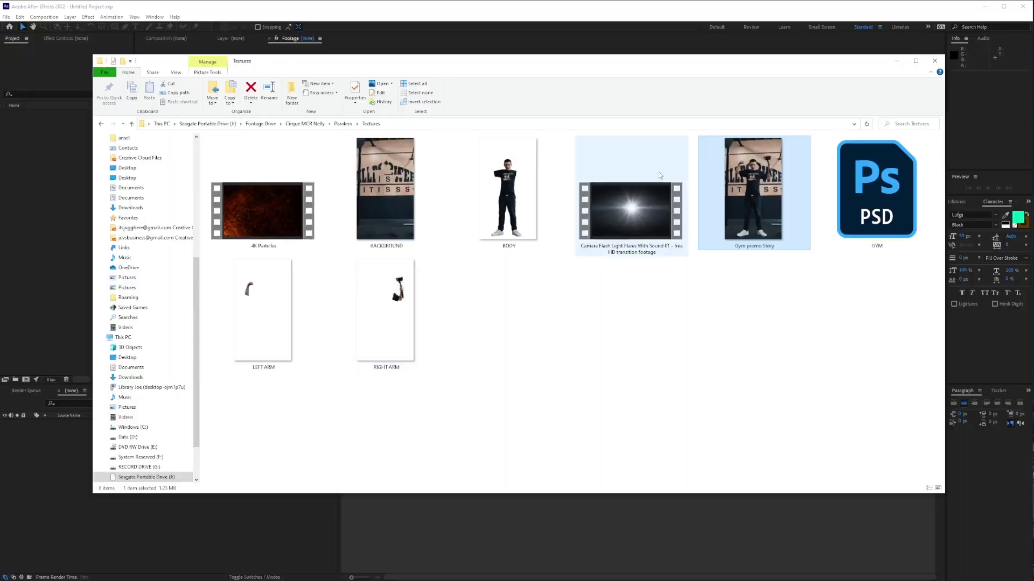
Select the BACKGROUND, BODY, RIGHT ARM and LEFT ARM PNGs for the After Effects composition
click(385, 193)
ctrl+click(508, 193)
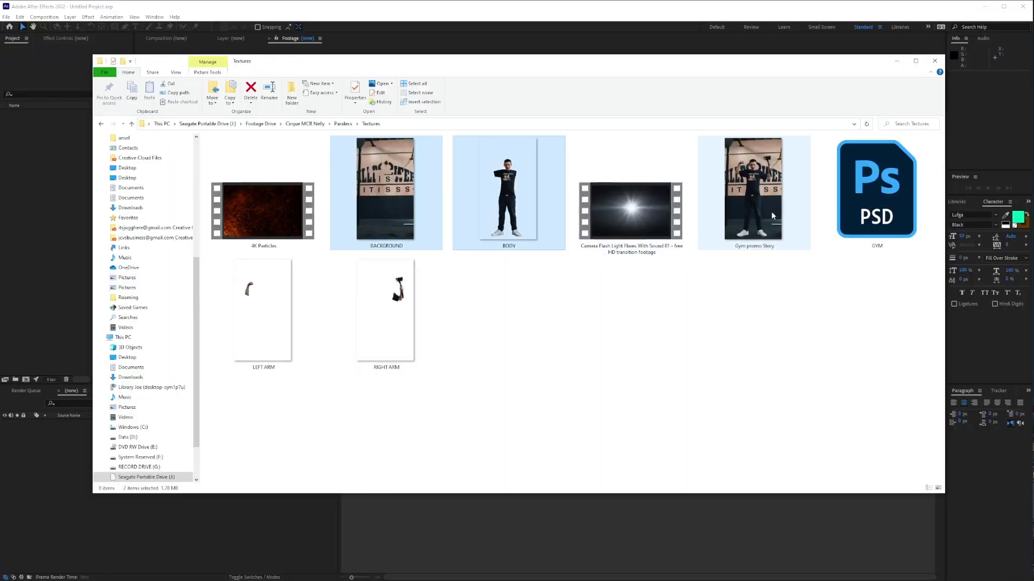
ctrl+click(386, 314)
ctrl+click(281, 311)
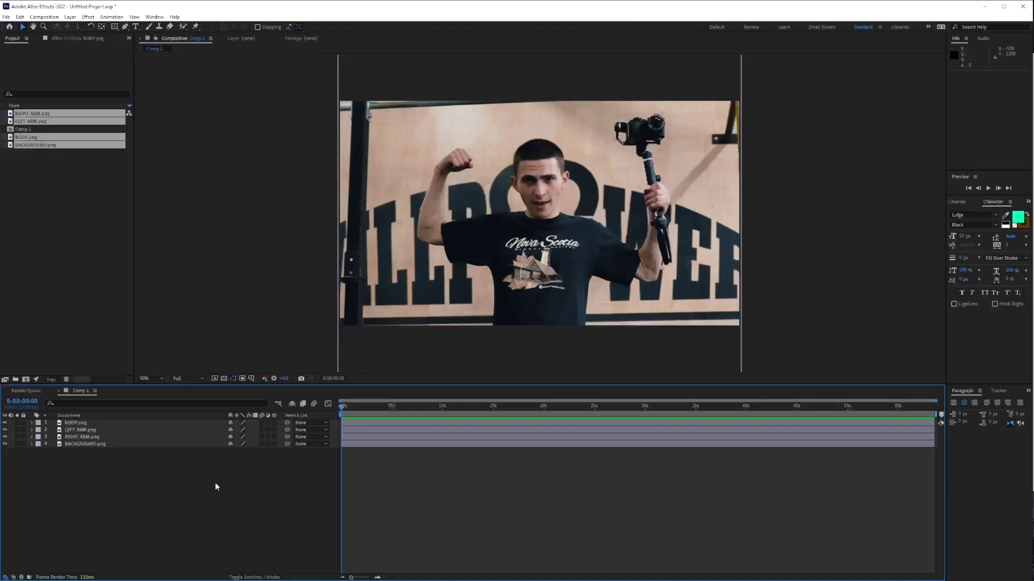
right_click(216, 486)
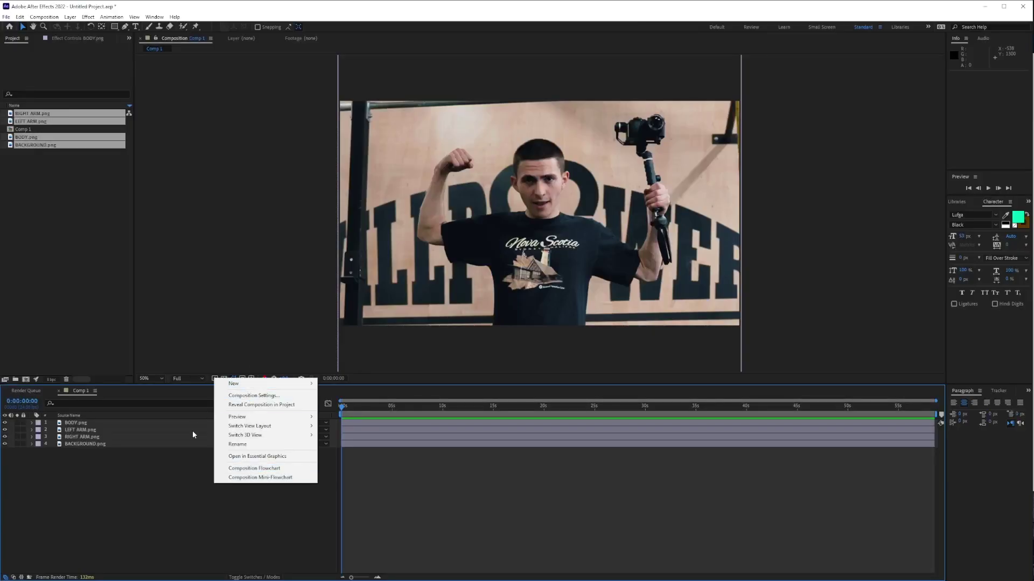
Add Camera 1 to the composition and split the viewer into 4 Views
mouse_move(291, 384)
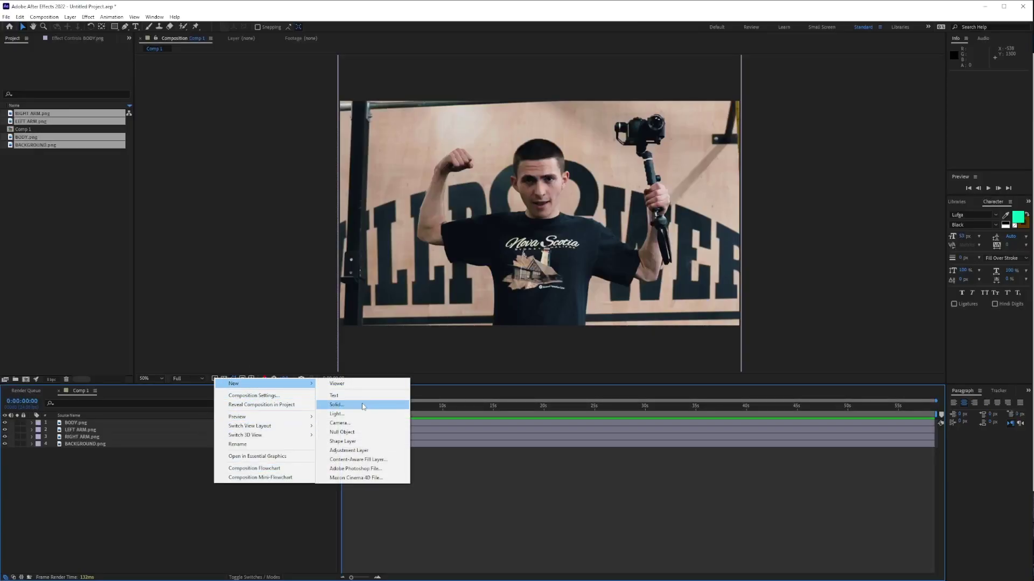
click(364, 422)
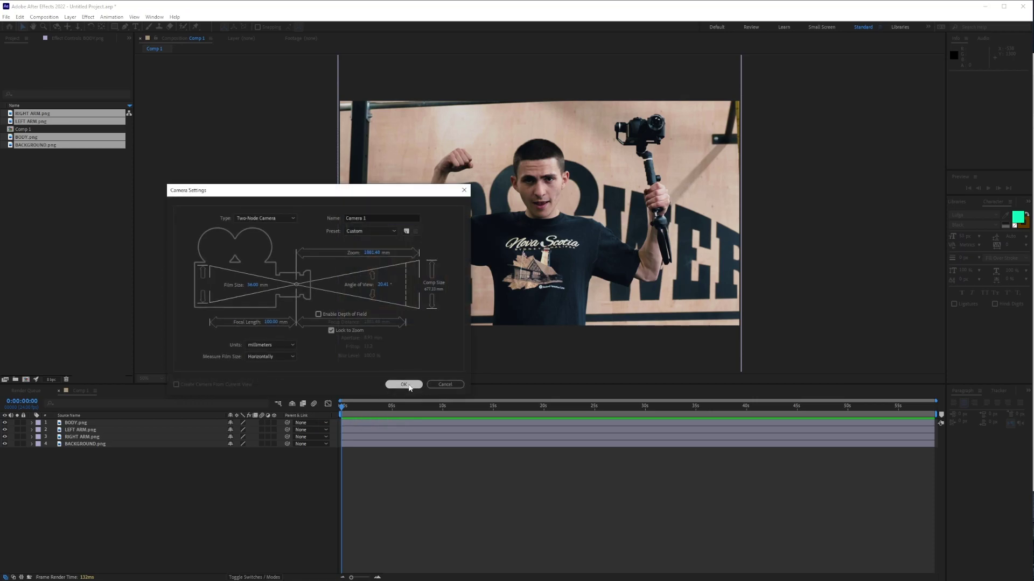
click(403, 385)
click(920, 379)
click(930, 404)
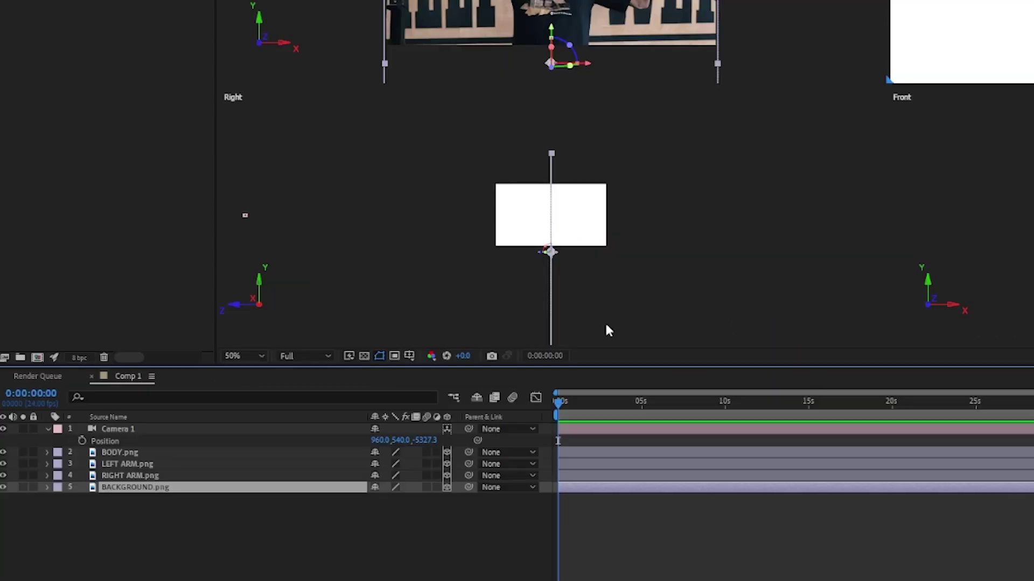
Reveal the layers' Position and scale up BODY and RIGHT ARM to about 214%
shift+click(208, 454)
key(p)
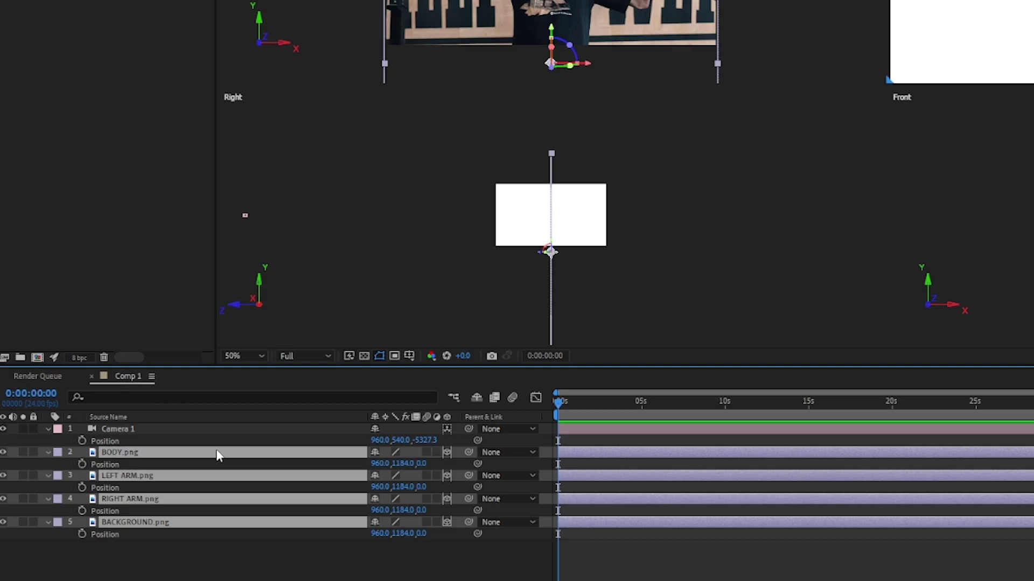
click(208, 542)
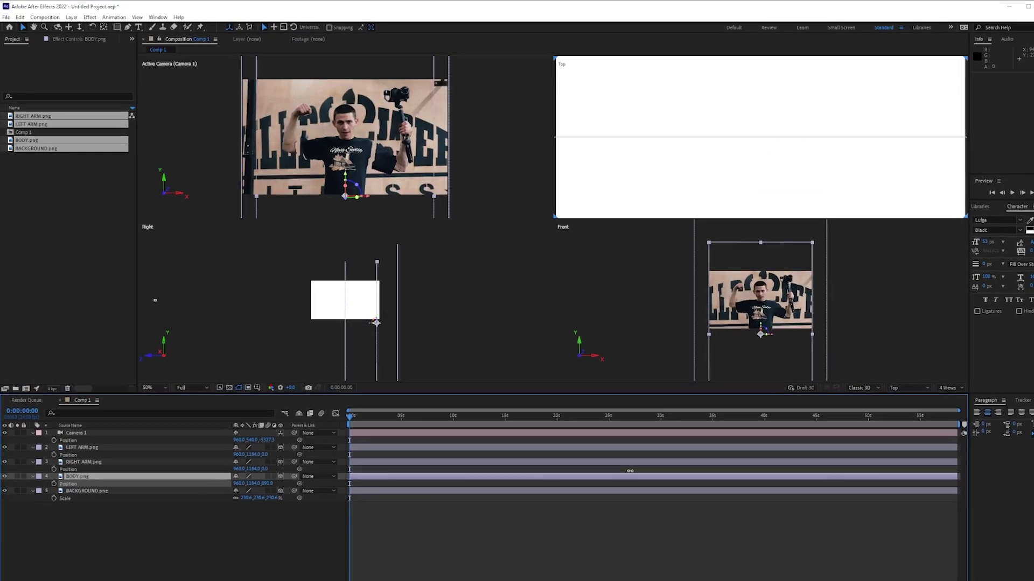
drag(253, 497, 263, 497)
click(263, 497)
text(230)
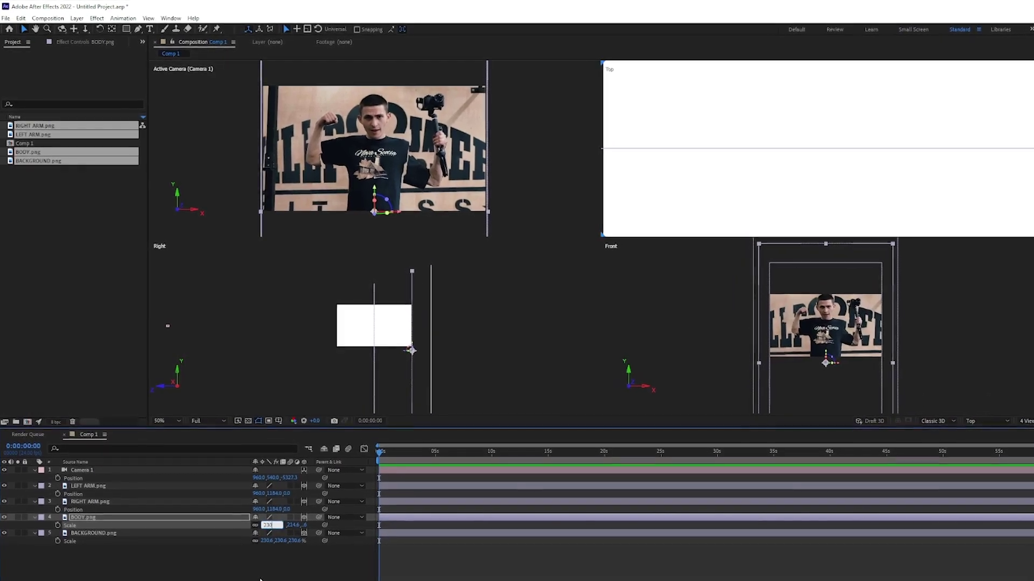
key(Escape)
click(108, 502)
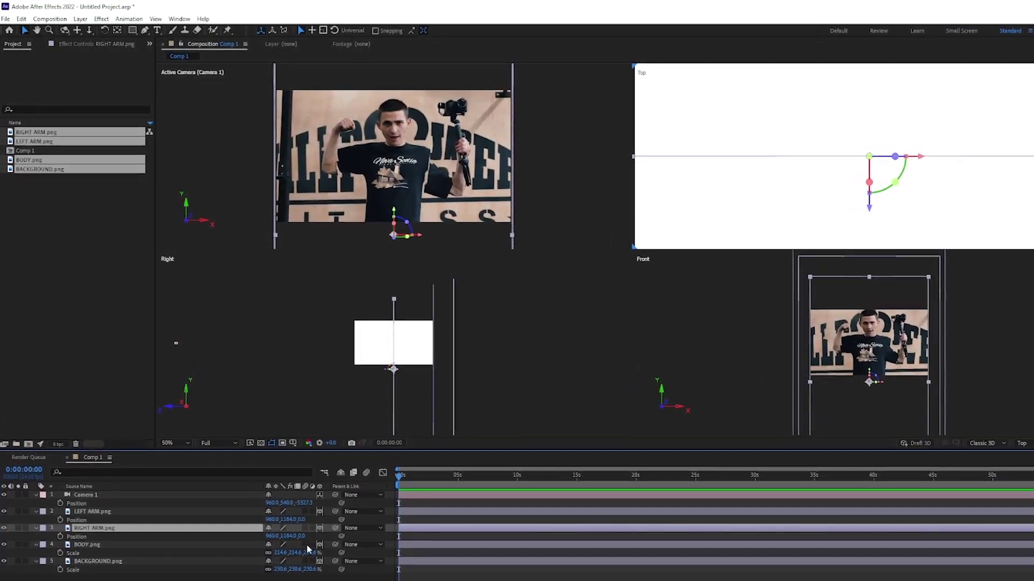
key(s)
click(453, 191)
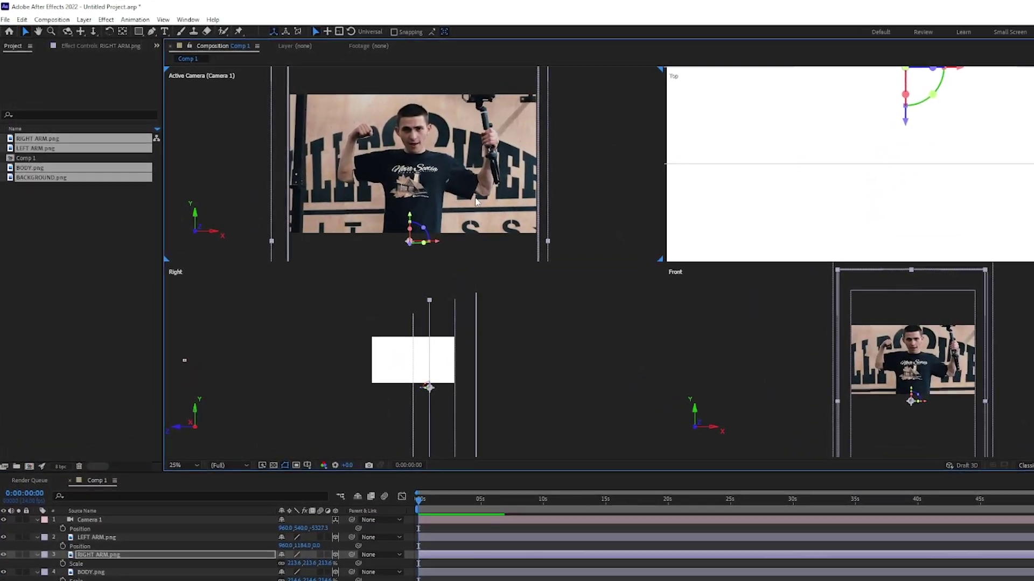
Show Camera 1's Position and raise the camera to Y 445 in the side view
click(97, 538)
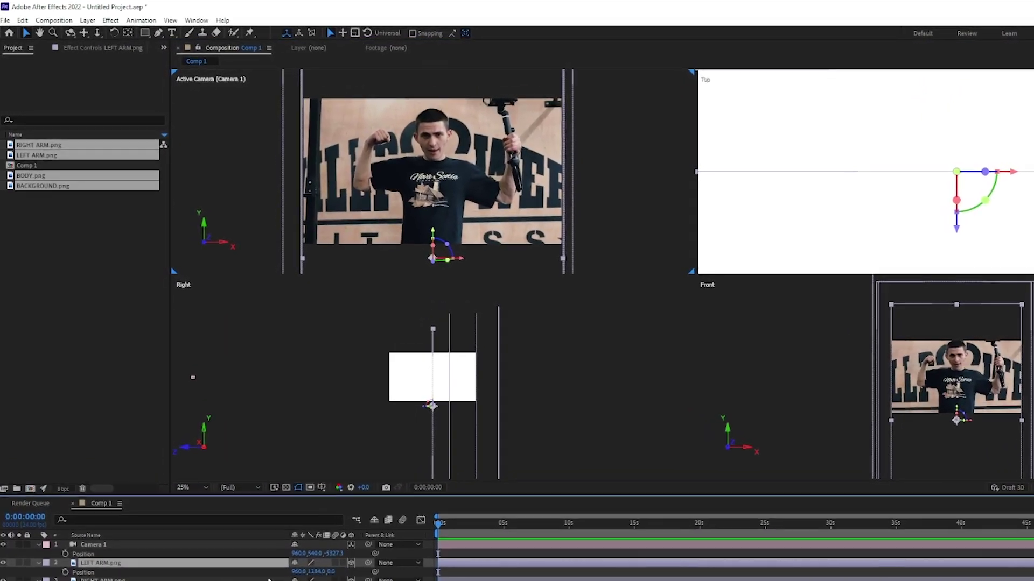
click(378, 180)
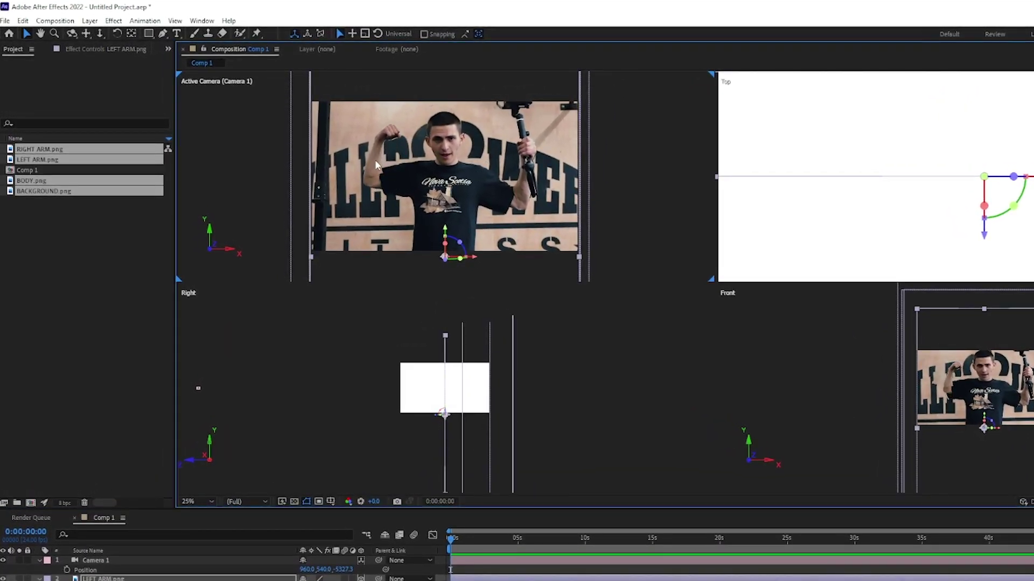
click(95, 560)
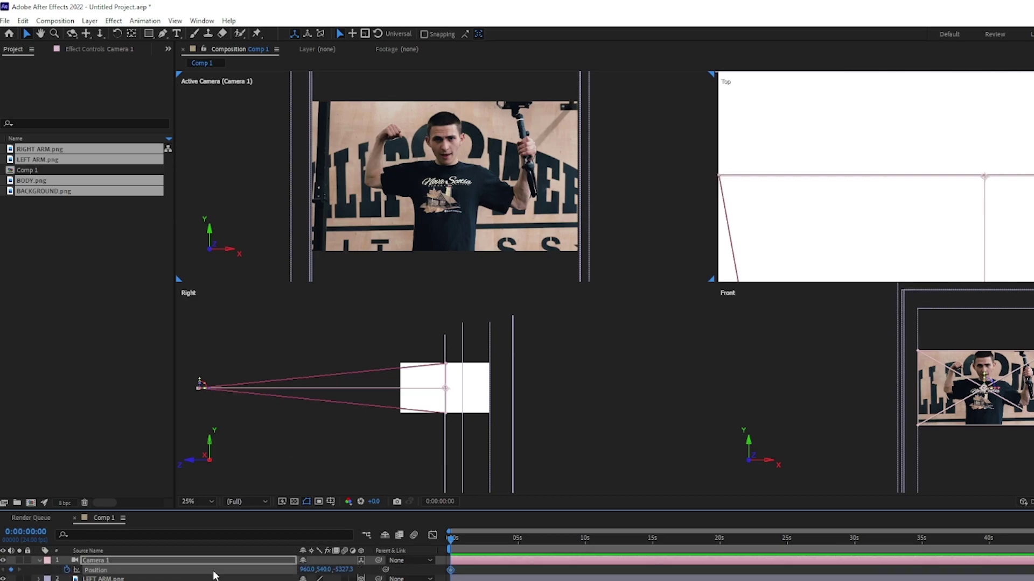
key(r)
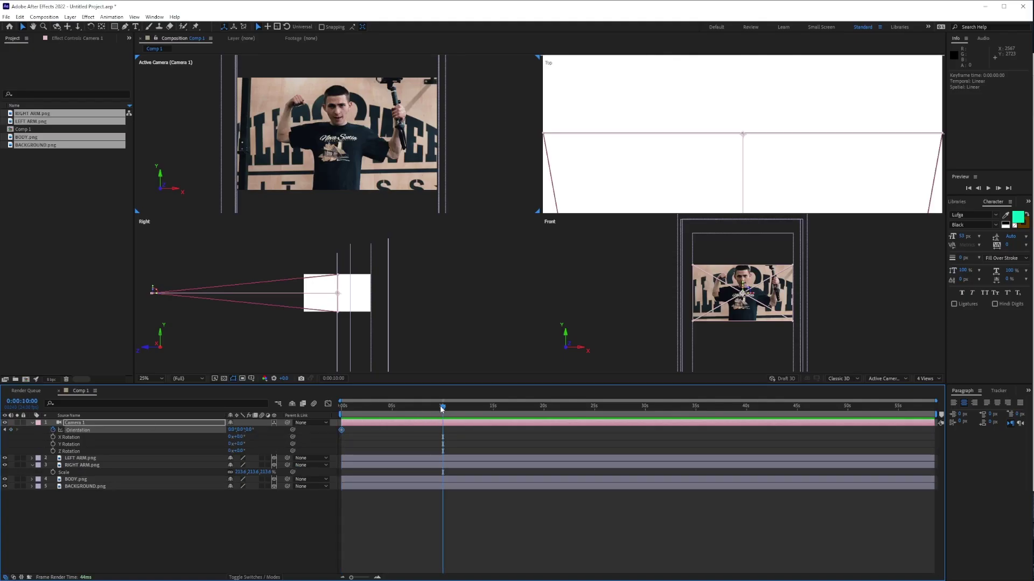
key(p)
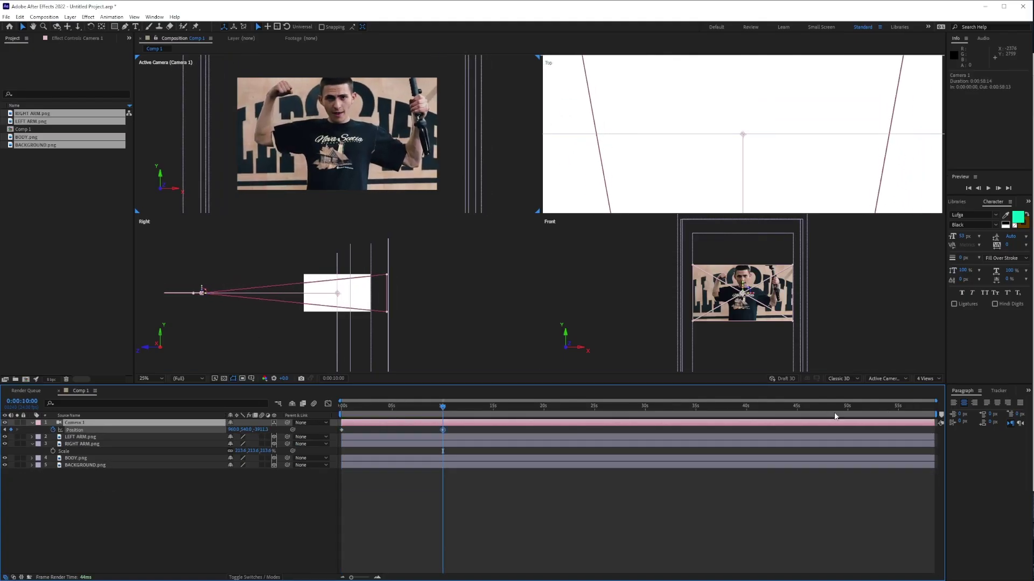
drag(269, 428, 237, 429)
key(ctrl+z)
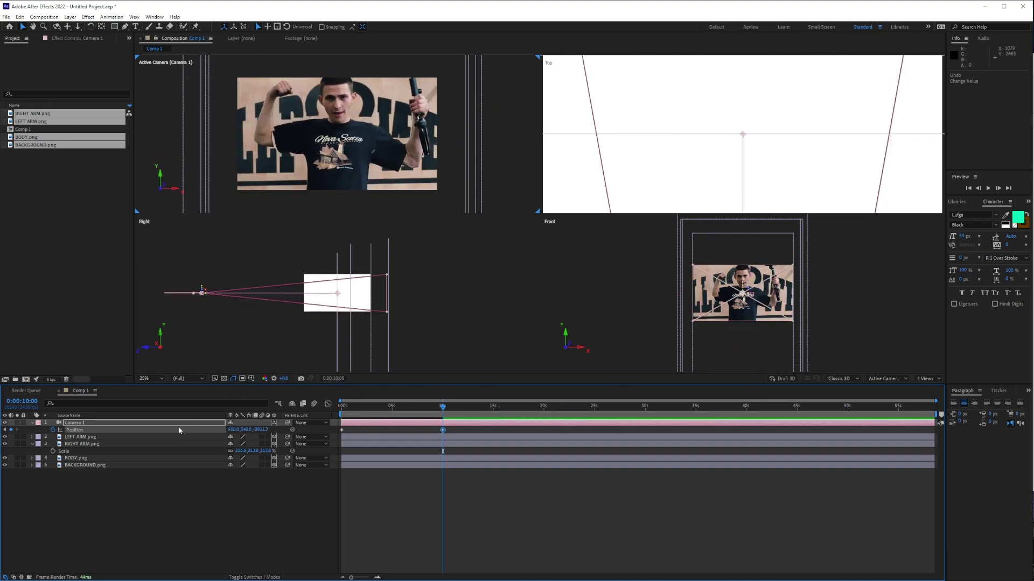
click(266, 337)
drag(246, 430, 882, 343)
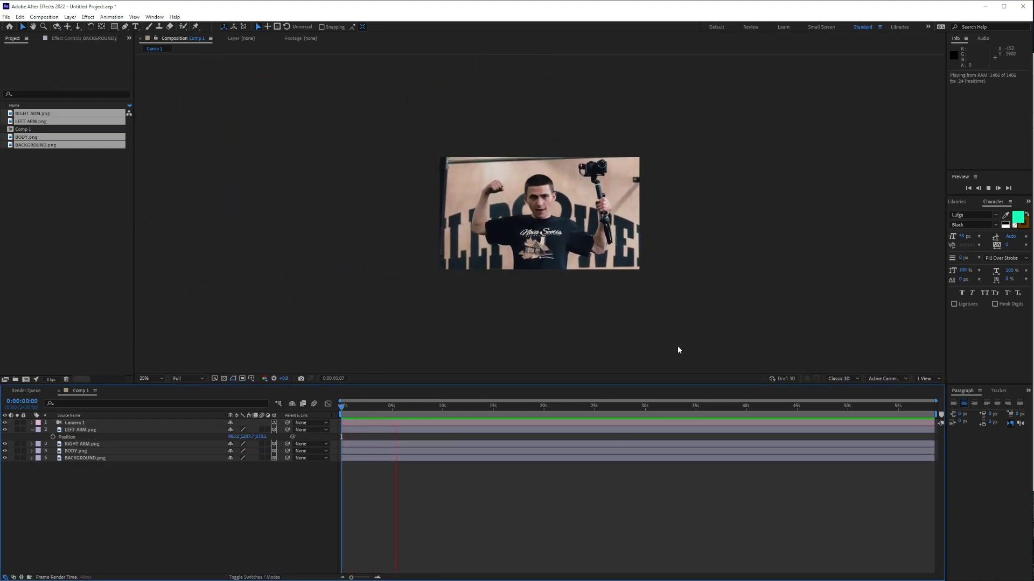
Revise Camera 1's Position keyframe at 10 seconds and preview the push-in
key(space)
click(442, 407)
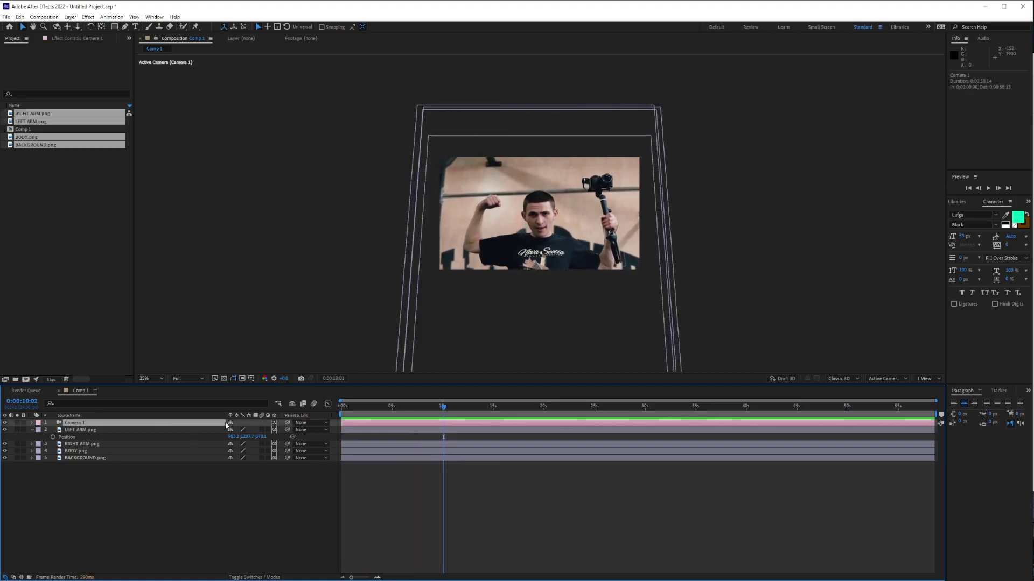
key(u)
key(ctrl+z)
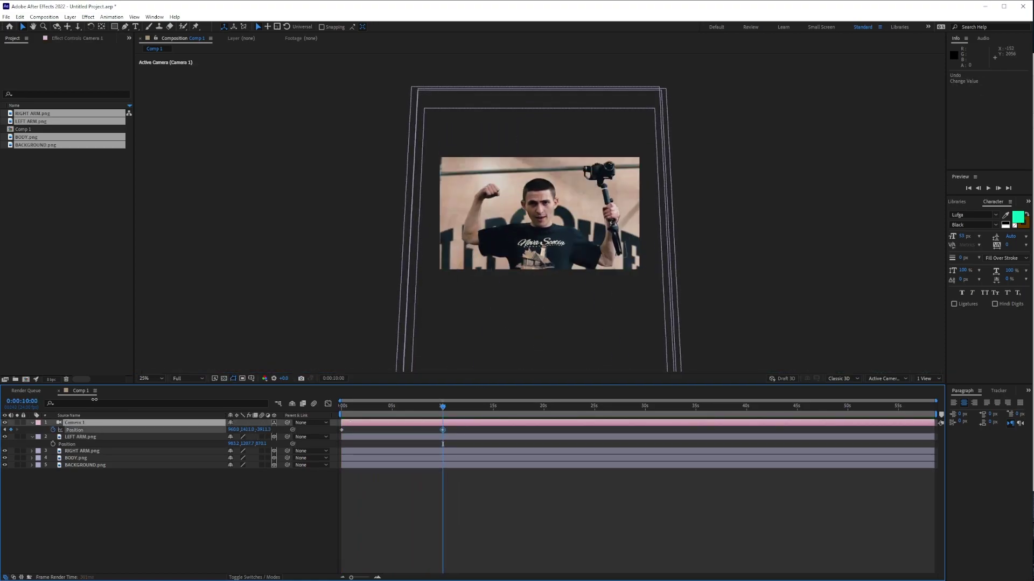
key(space)
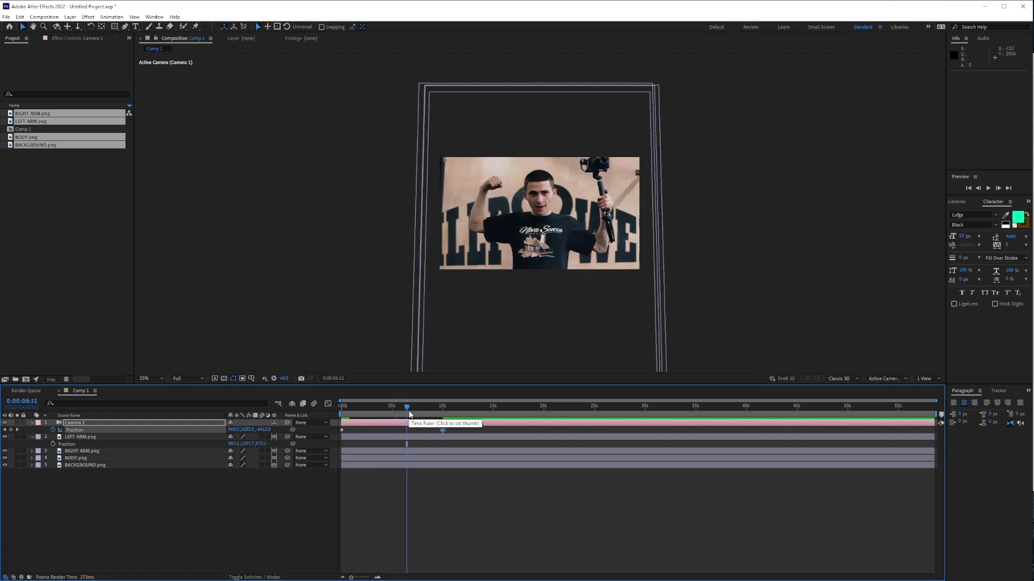
key(space)
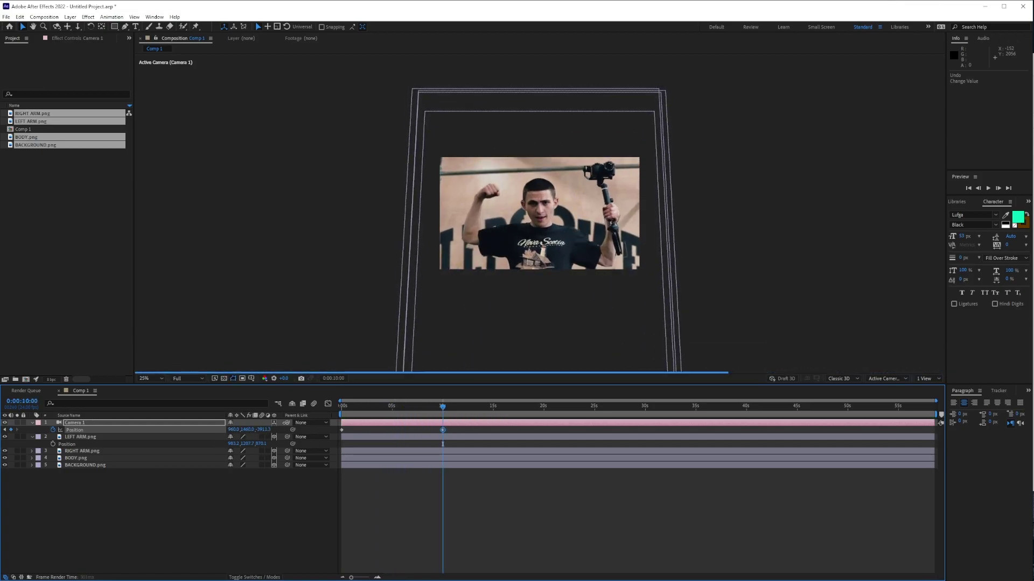
Reveal the BACKGROUND layer's Position, reselect Camera 1, and zoom the viewer to 50%
click(120, 464)
key(p)
click(131, 424)
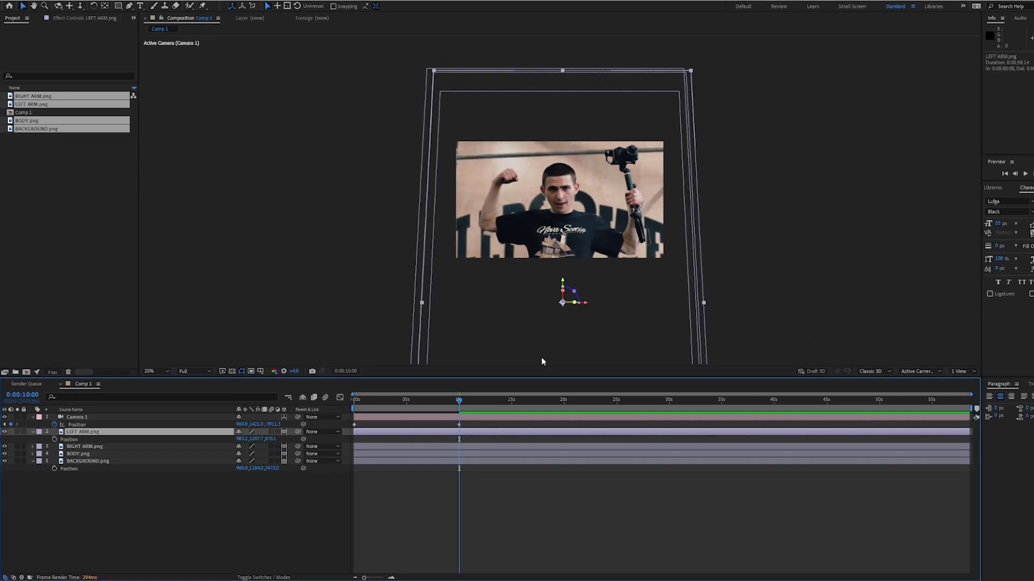
key(.)
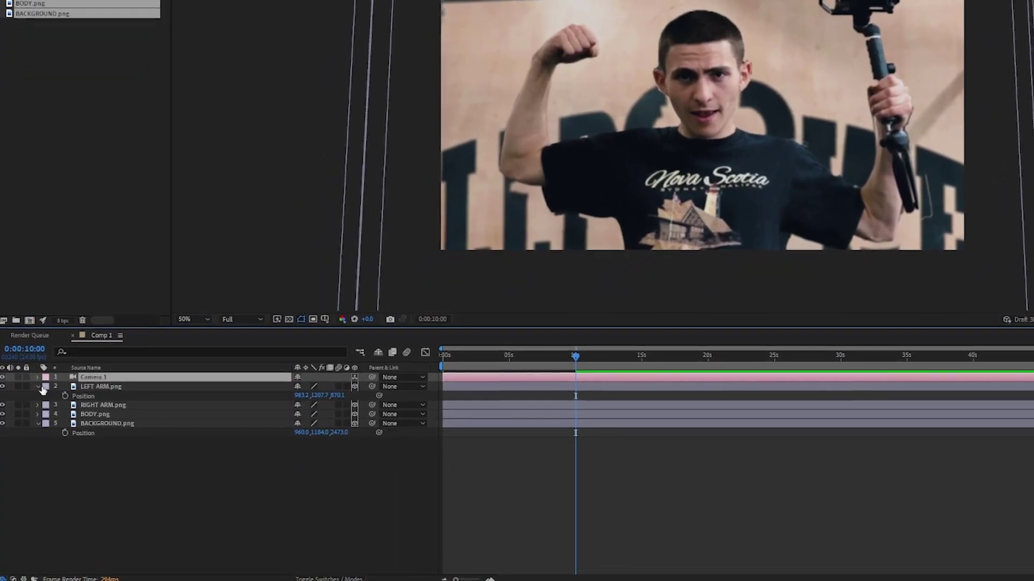
Expand Camera Options and set Focus Distance to 4871.3 at the end
click(36, 390)
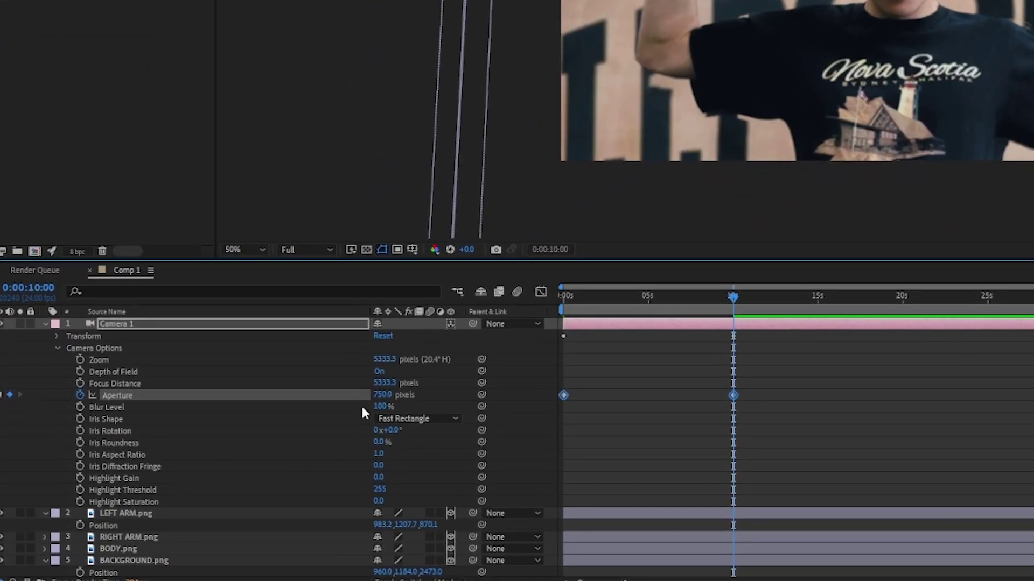
click(384, 383)
text(4871.3)
key(Return)
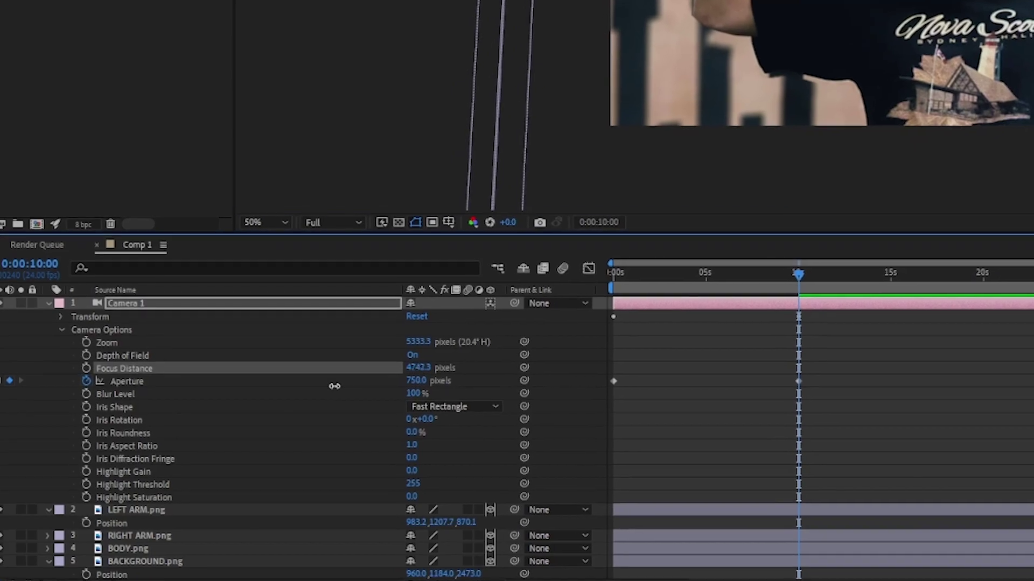
At the timeline start, adjust Aperture and set Focus Distance values (2000, then 1)
key(Home)
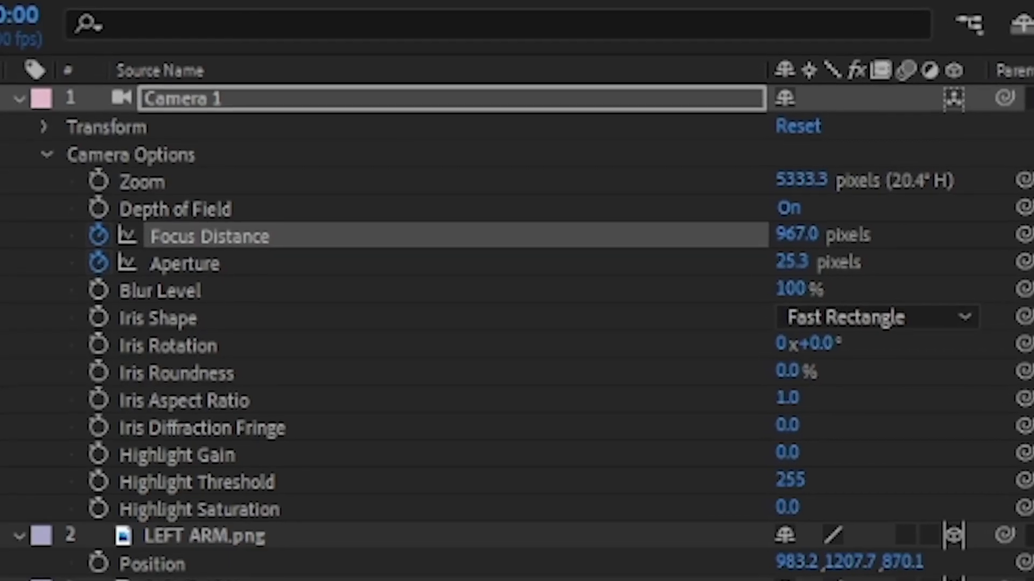
click(783, 264)
click(791, 239)
text(2000)
click(831, 229)
text(1)
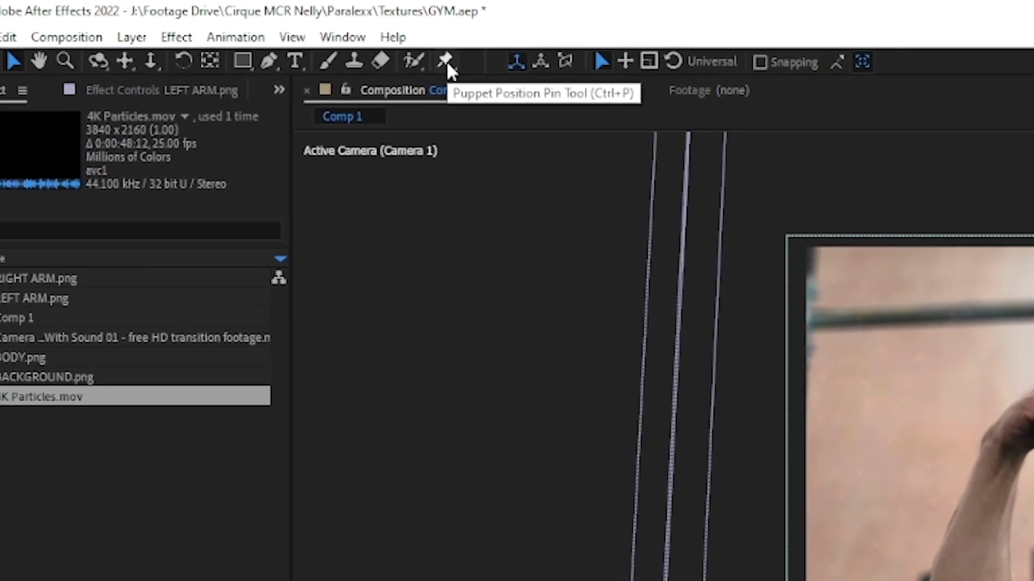
Place a Puppet Position Pin on the raised arm and bend the fist left
click(445, 61)
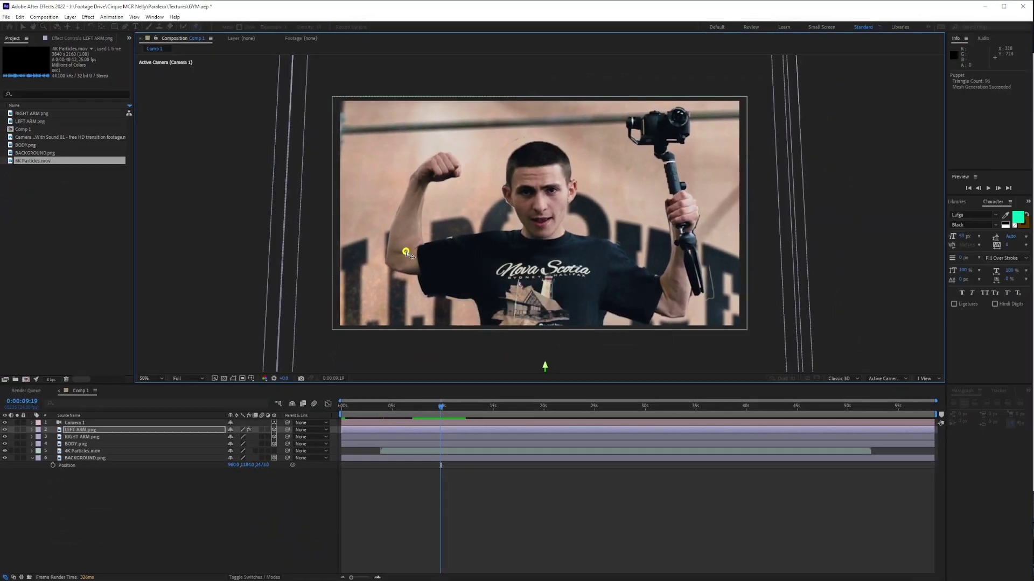
click(406, 252)
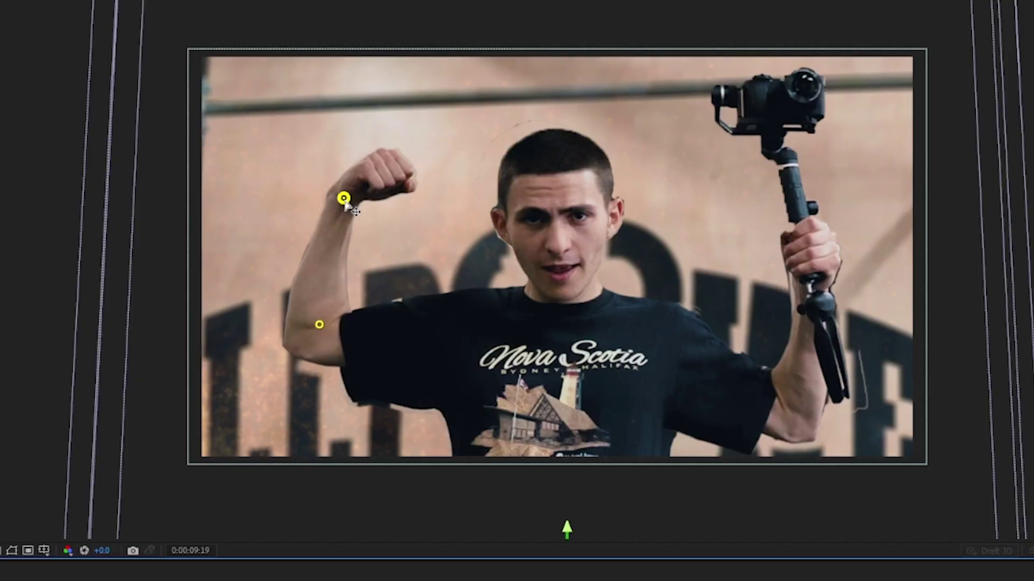
drag(337, 196, 332, 195)
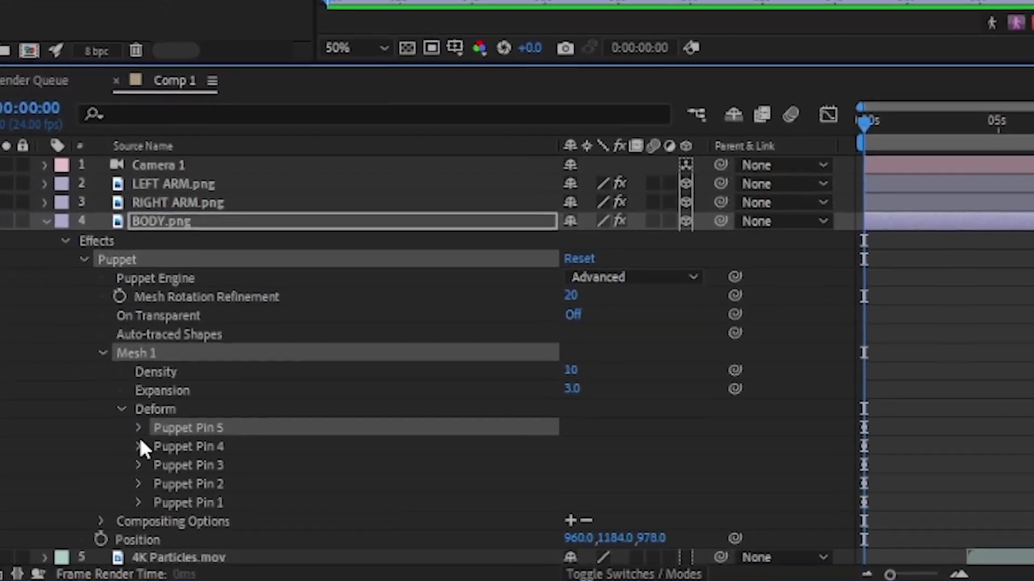
Expand BODY.png's Puppet Pins 5 and 3 and drag the head pin left
click(137, 429)
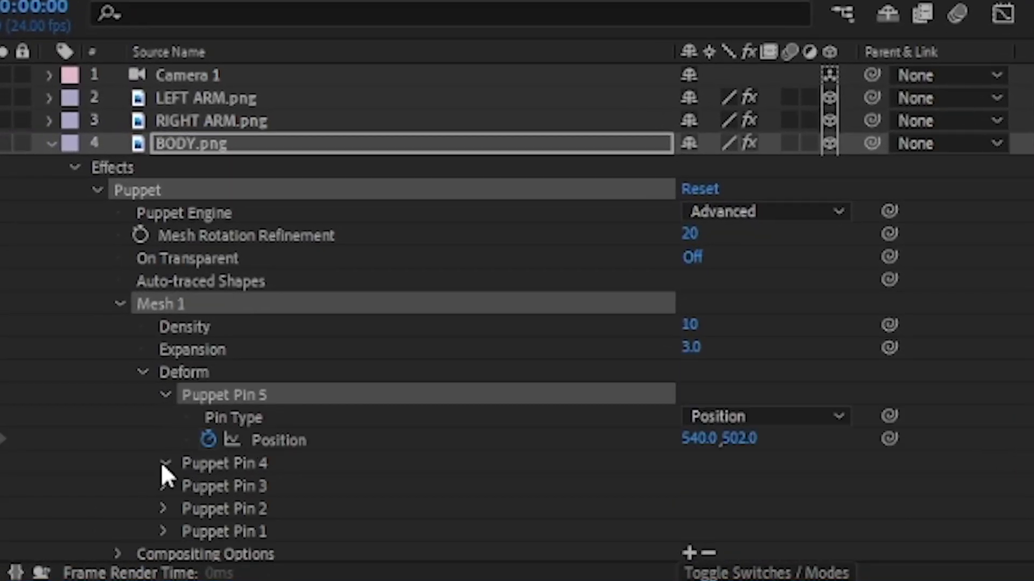
scroll(175, 508, down, 2)
click(164, 464)
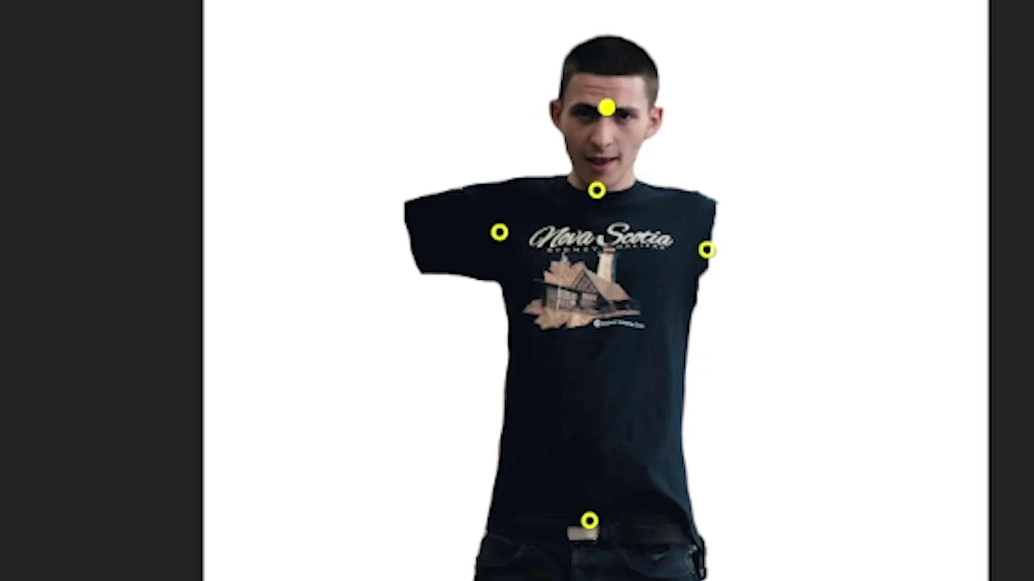
drag(606, 107, 590, 108)
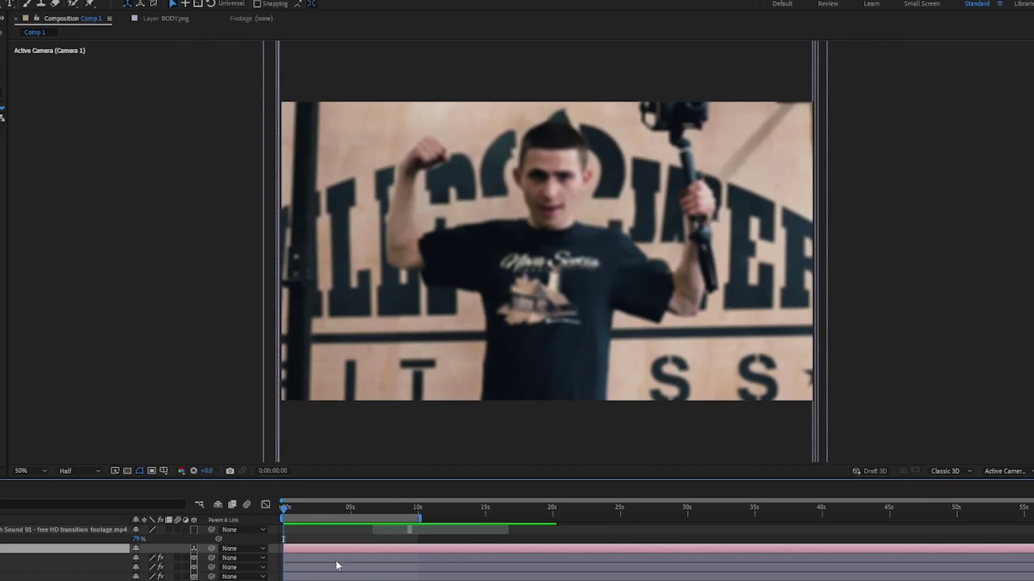
Scrub to about 8 seconds to review the parallax push-in
drag(284, 508, 406, 513)
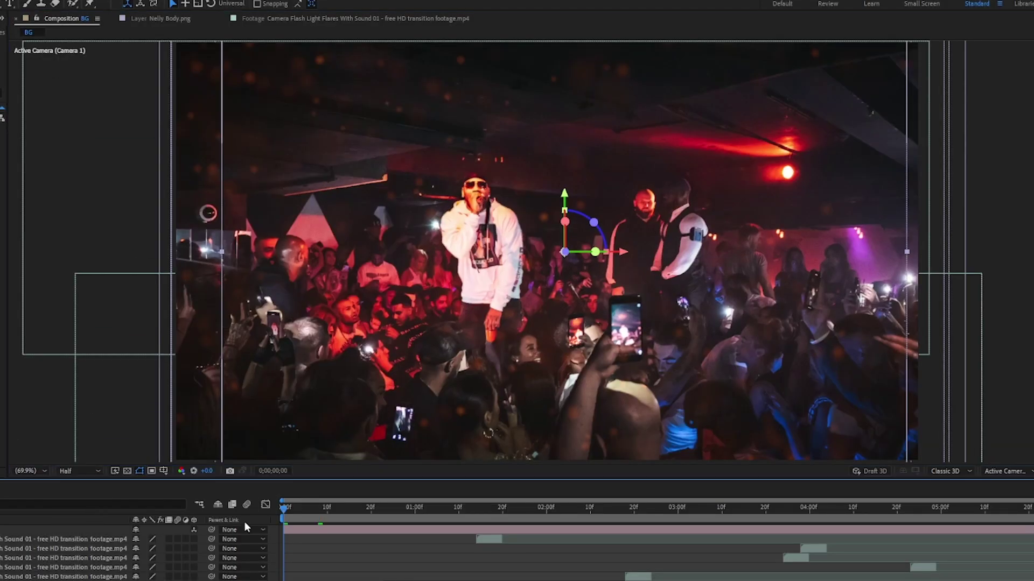
Zoom the viewer out to 50% to see the full concert-crowd BG composition
key(comma)
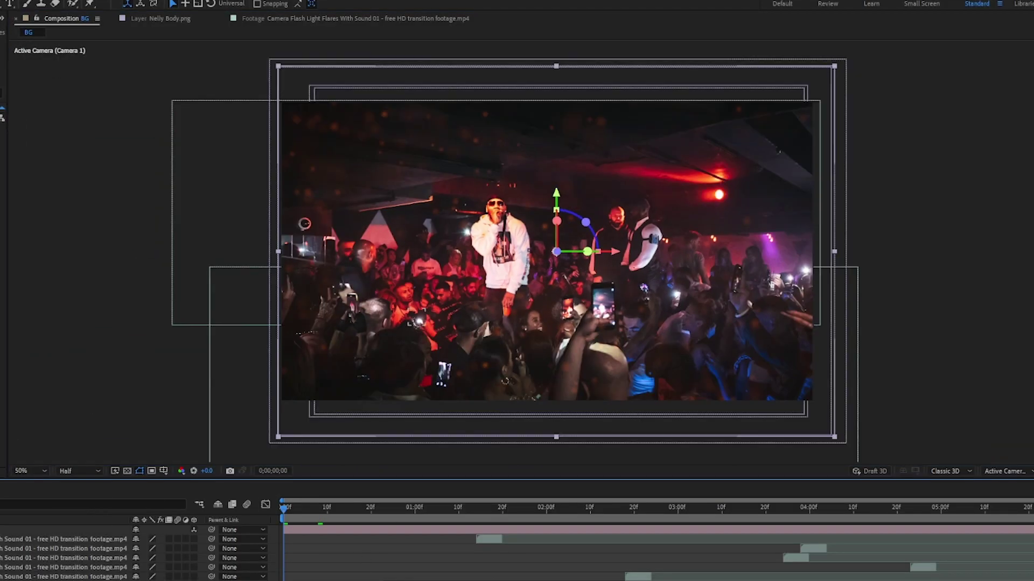